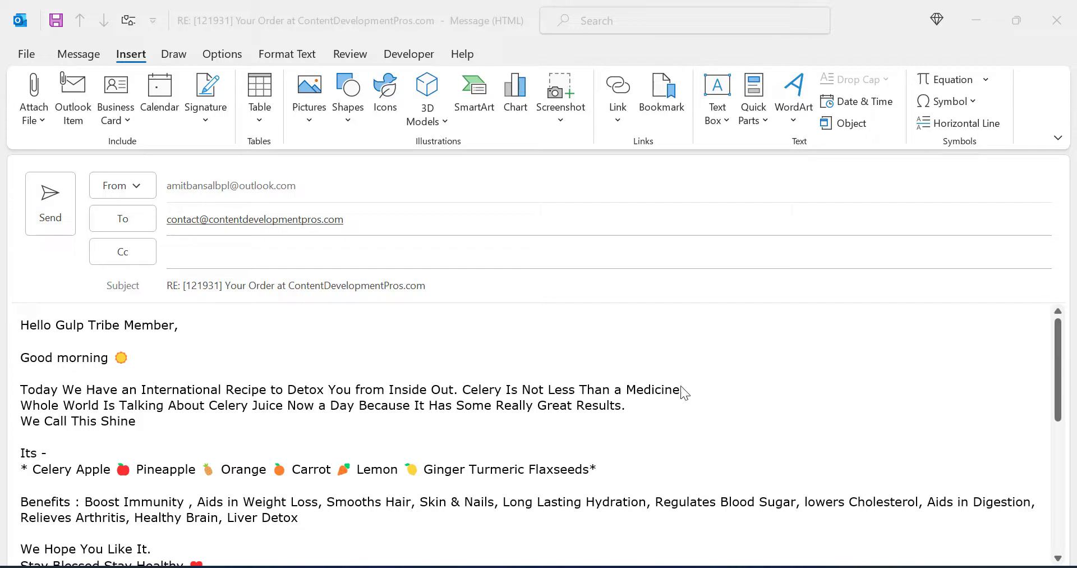
- Select the reply text from the greeting downward and choose Save Selection to Quick Part Gallery
left_click(23, 327)
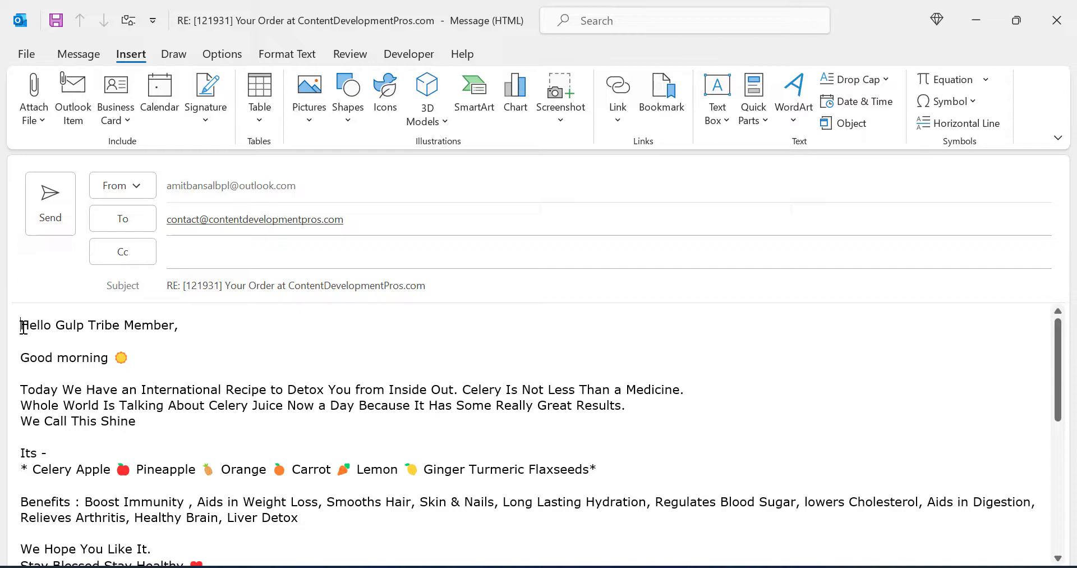
mouse_move(23, 327)
left_mouse_down()
mouse_move(161, 404)
mouse_move(186, 445)
mouse_move(250, 501)
mouse_move(263, 556)
mouse_move(253, 501)
mouse_move(206, 480)
left_mouse_up()
scroll(332, 432, "up", 2)
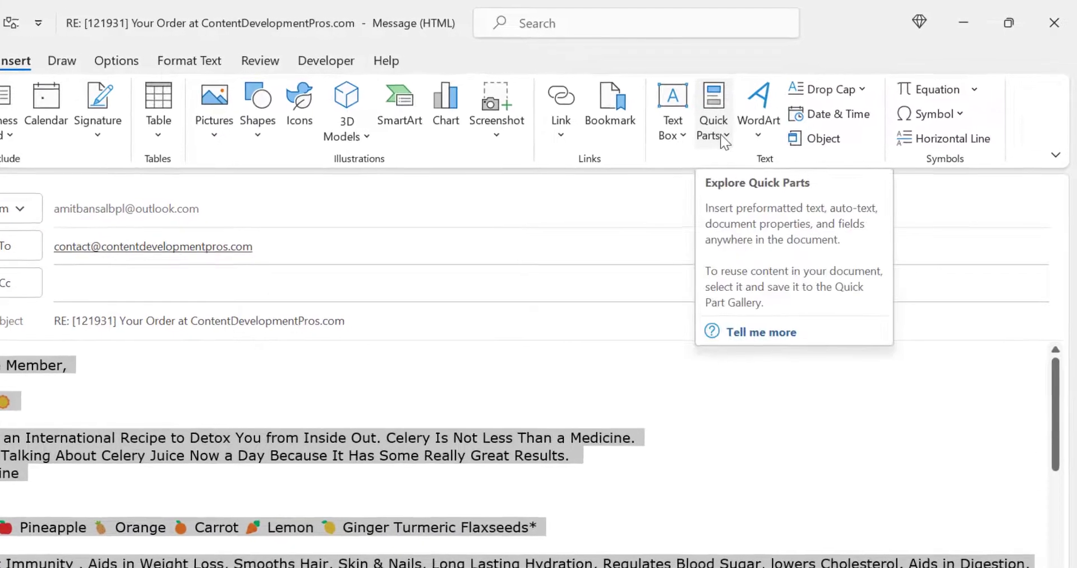
left_click(723, 135)
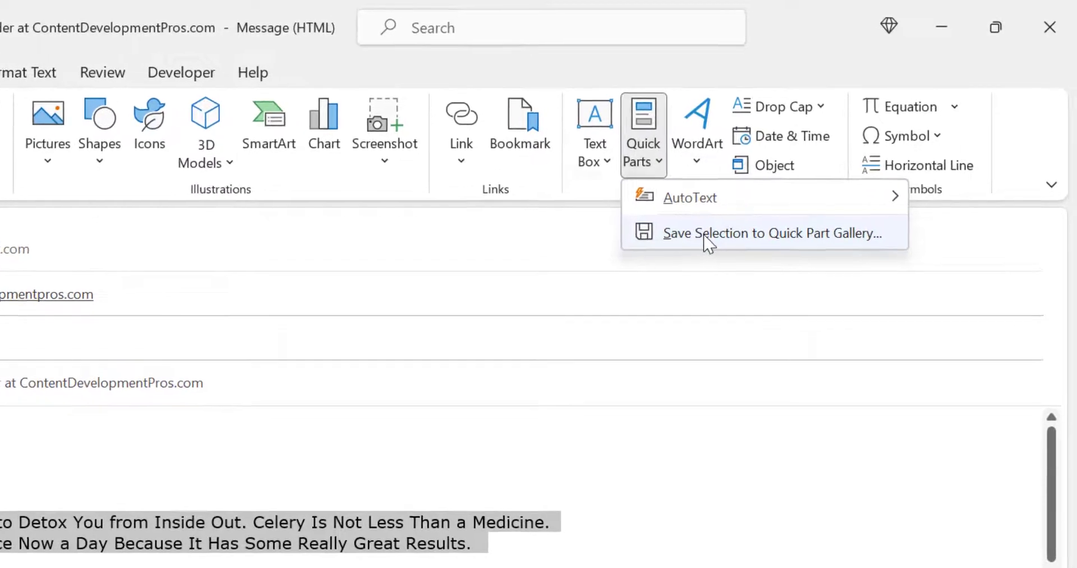
left_click(706, 234)
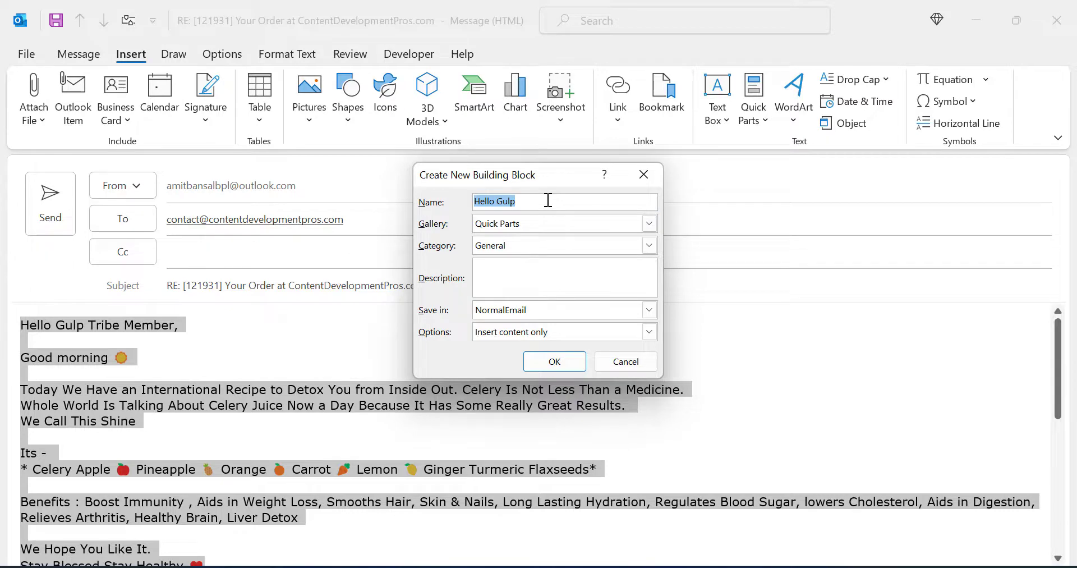
- Name the new building block 'Hello' and save it as a Quick Part
type("Hello")
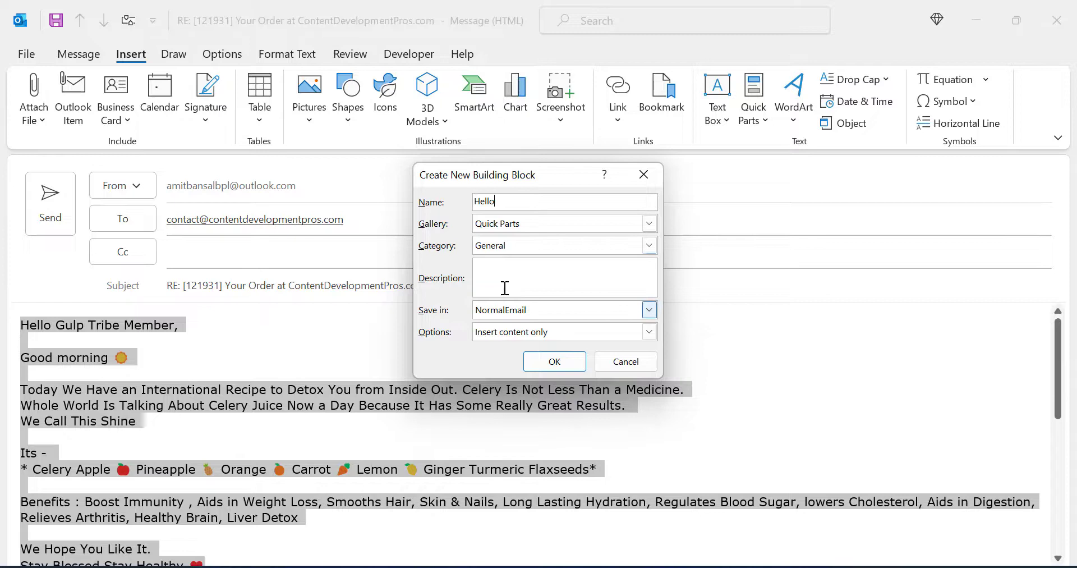
left_click(555, 364)
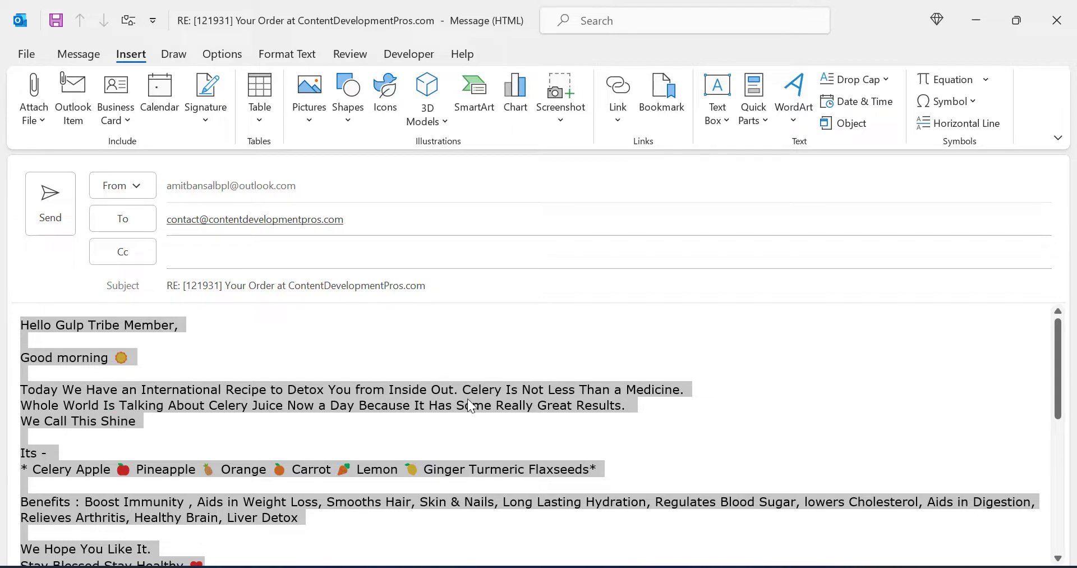
- Delete the selected reply text and refill the body by inserting the Hello Quick Part from the gallery
key("Delete")
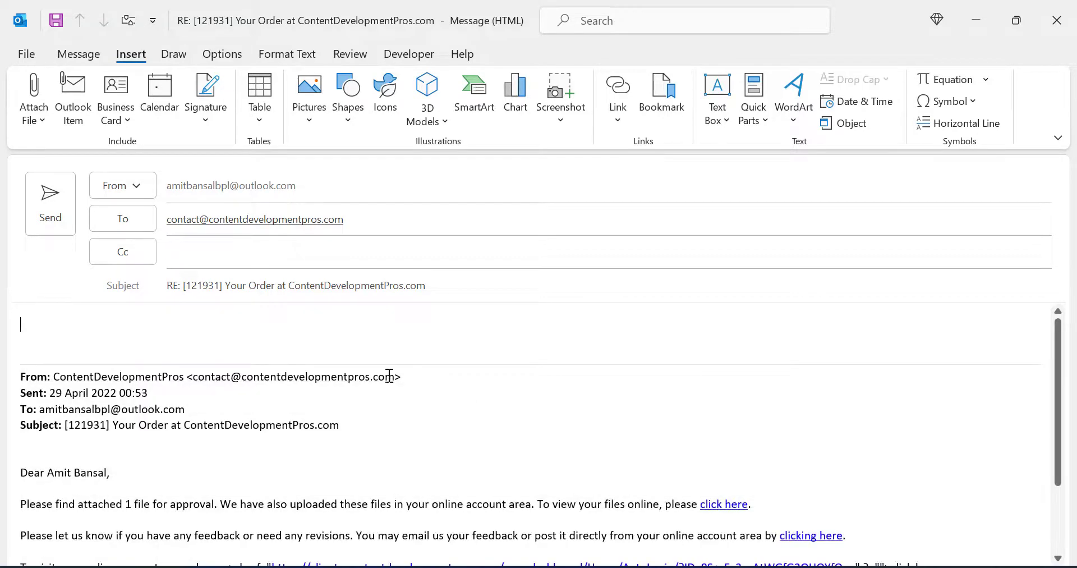
left_click(761, 121)
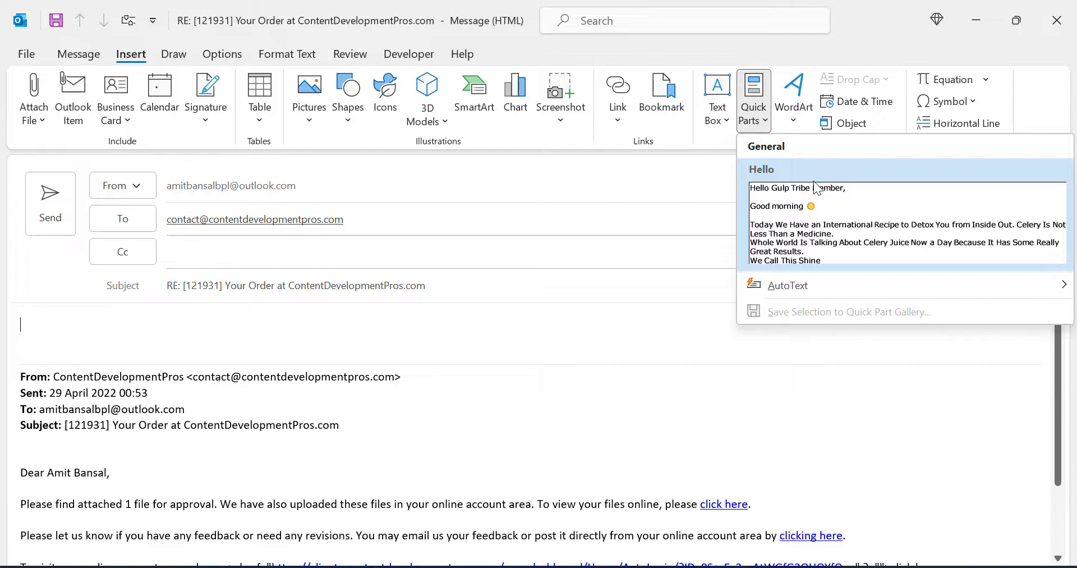
left_click(813, 211)
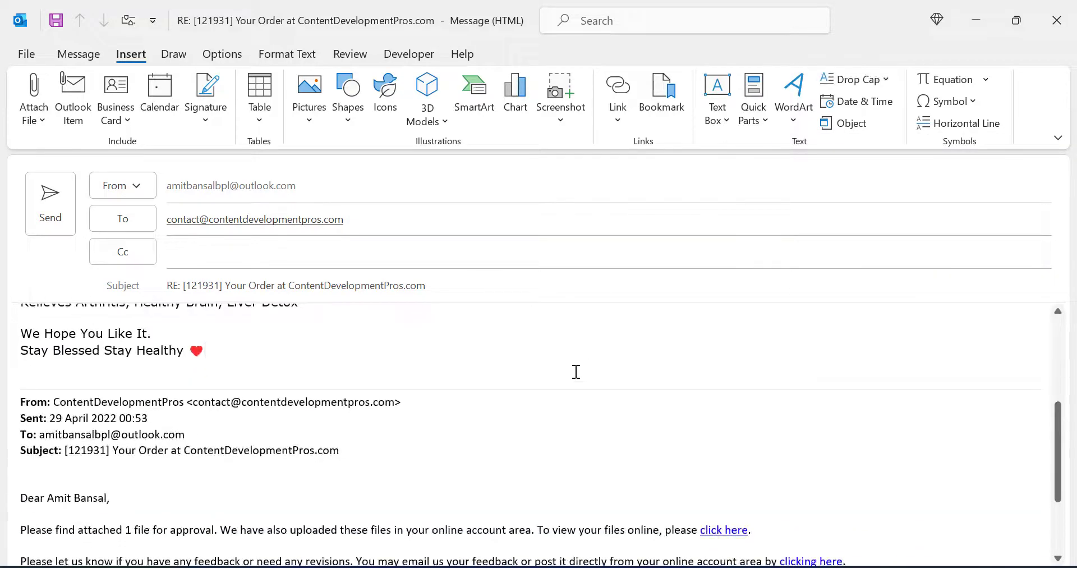
scroll(531, 414, "up", 3)
scroll(538, 420, "up", 3)
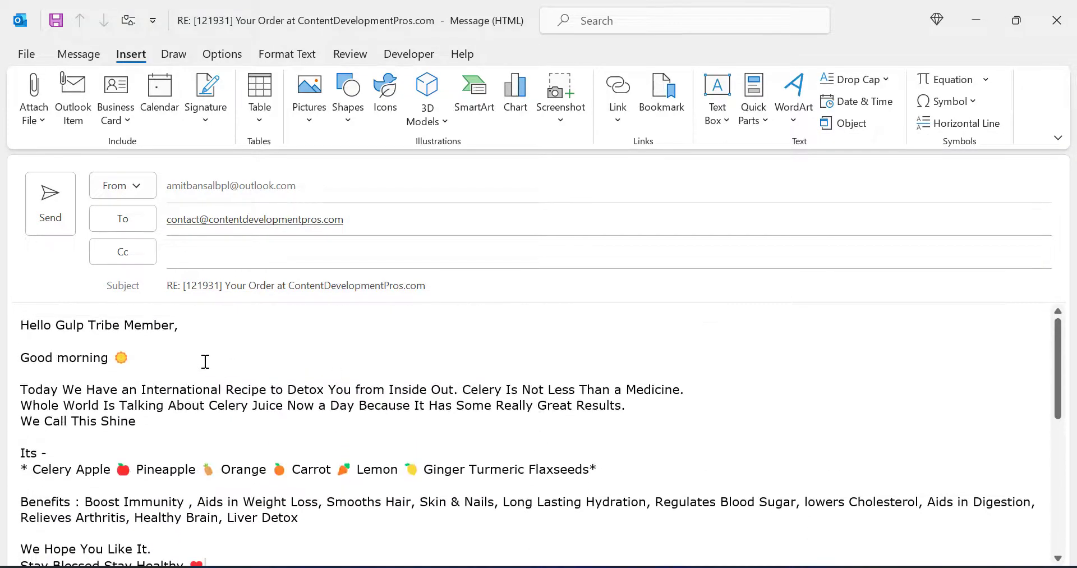
scroll(375, 478, "down", 1)
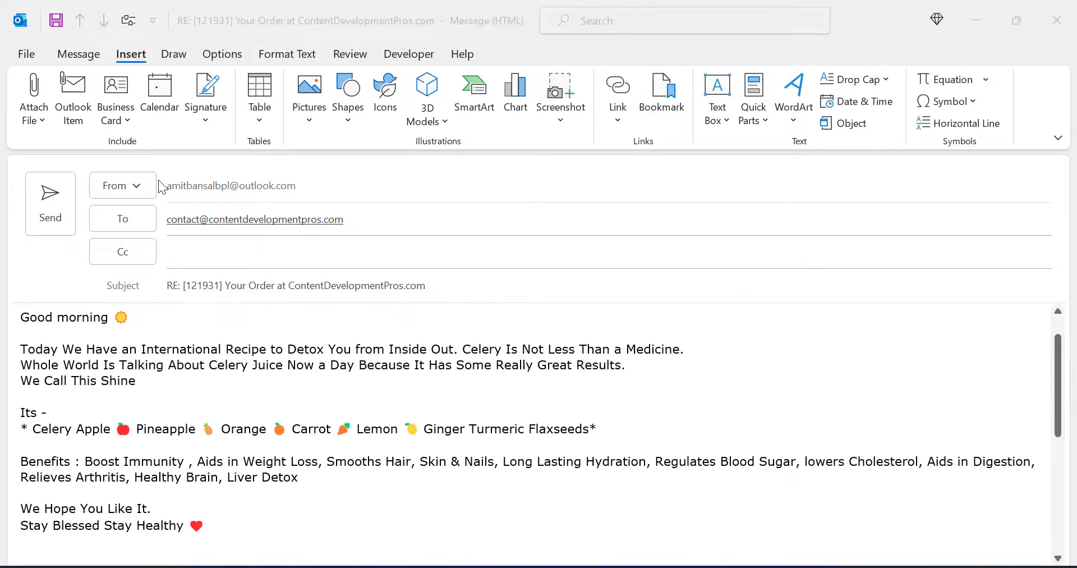
- Add the ribbon's Quick Parts command to the Quick Access Toolbar
left_click(763, 125)
right_click(763, 124)
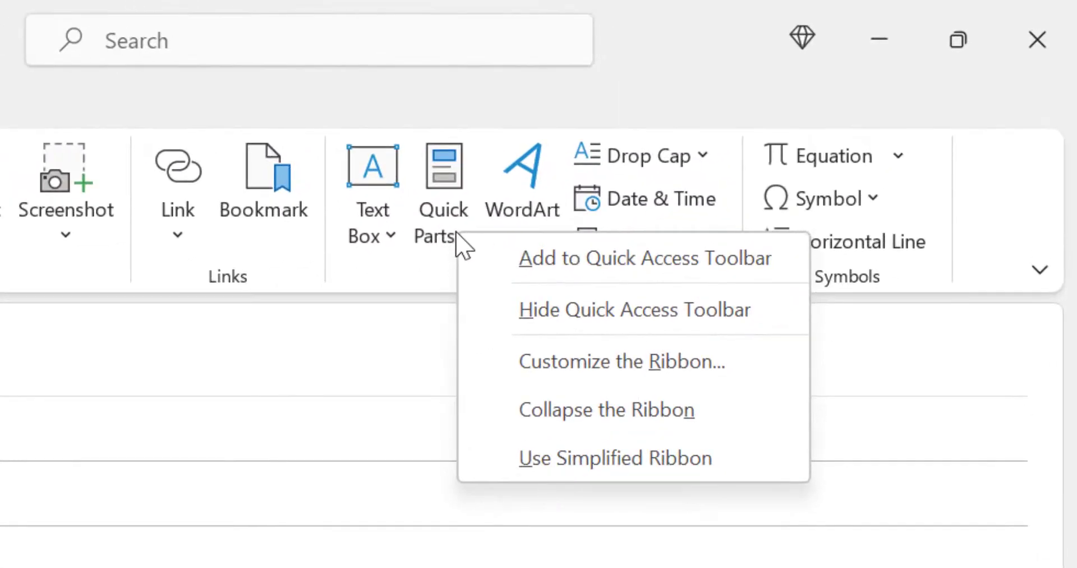
left_click(224, 367)
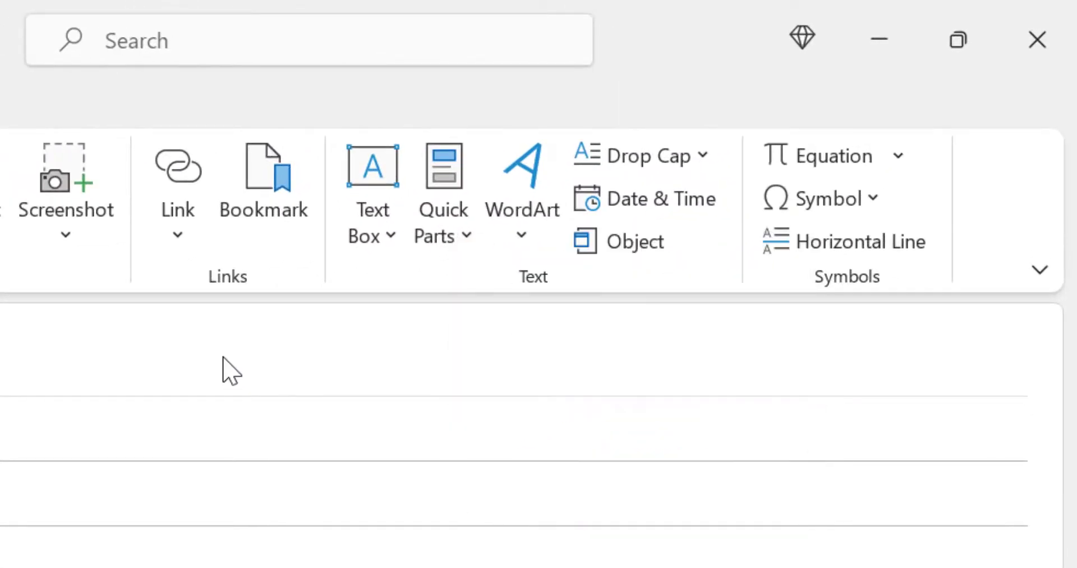
right_click(441, 232)
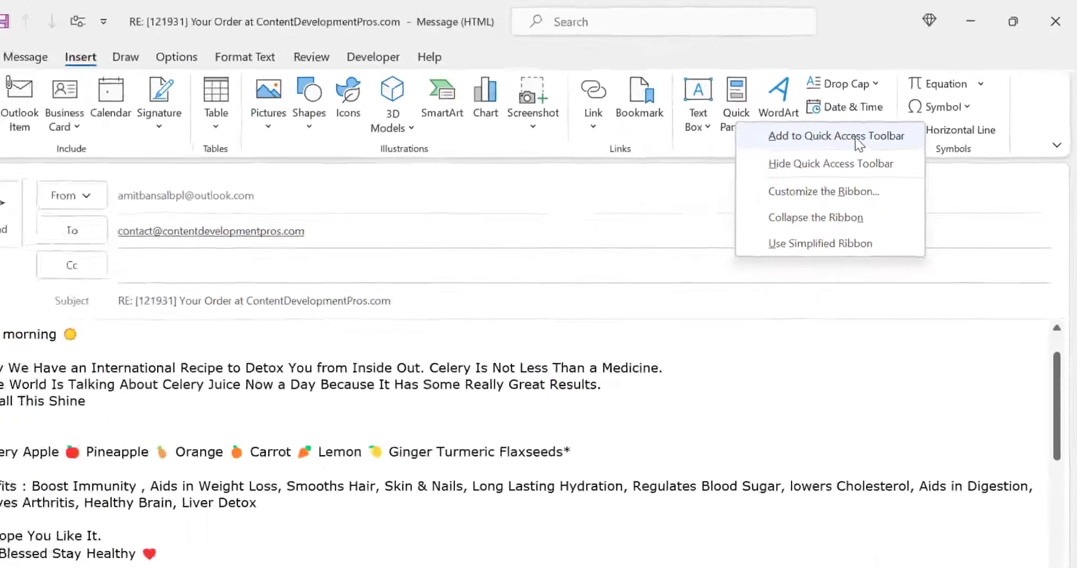
left_click(855, 137)
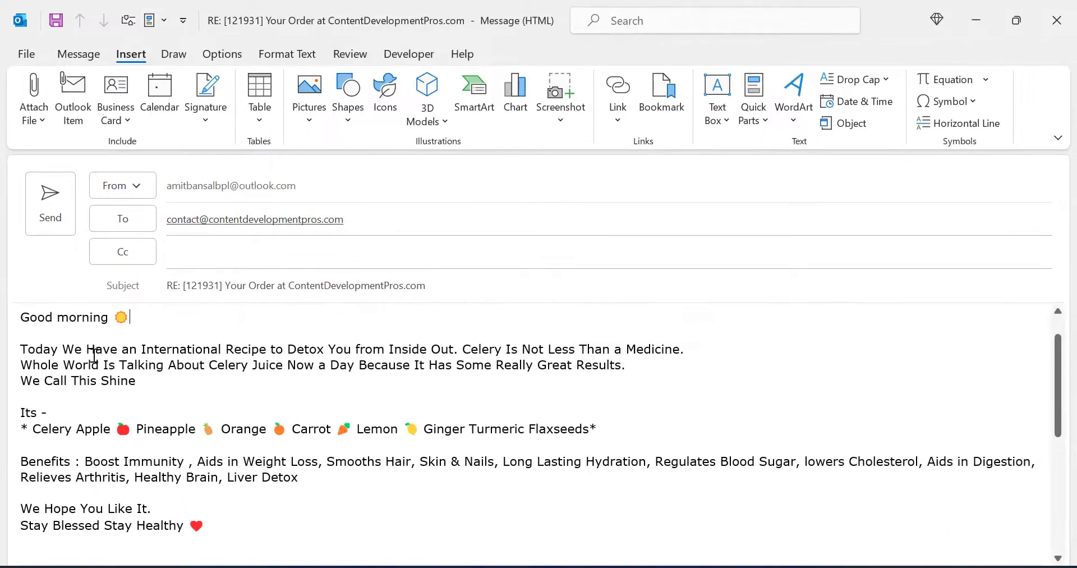
- Delete the reply text and reinsert Hello using the Quick Parts button on the Quick Access Toolbar
type("Hello Gulp Tribe Member,")
mouse_move(22, 326)
left_mouse_down()
mouse_move(257, 561)
mouse_move(257, 355)
left_mouse_up()
key("Delete")
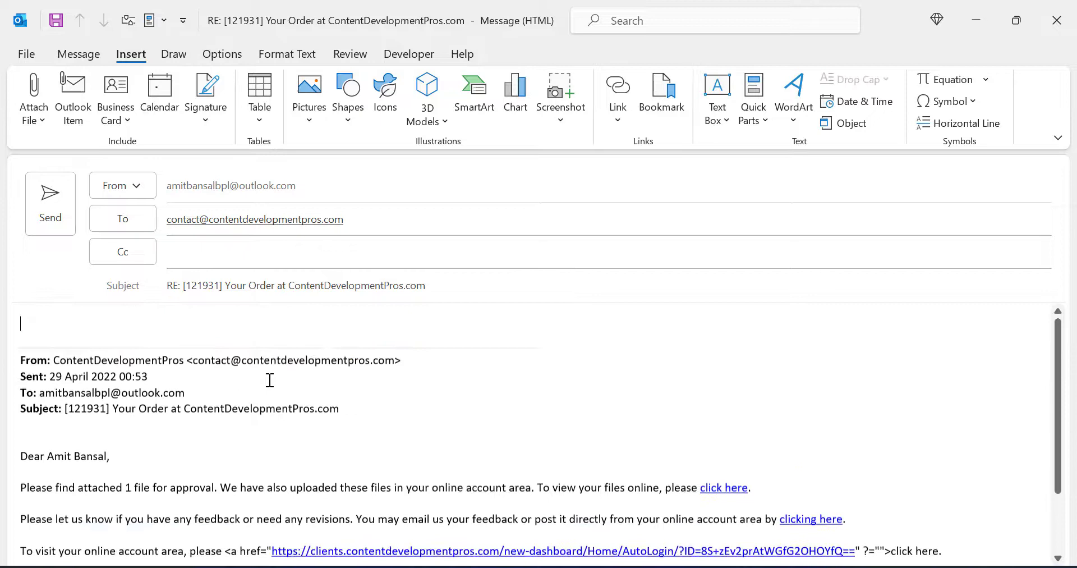
left_click(152, 21)
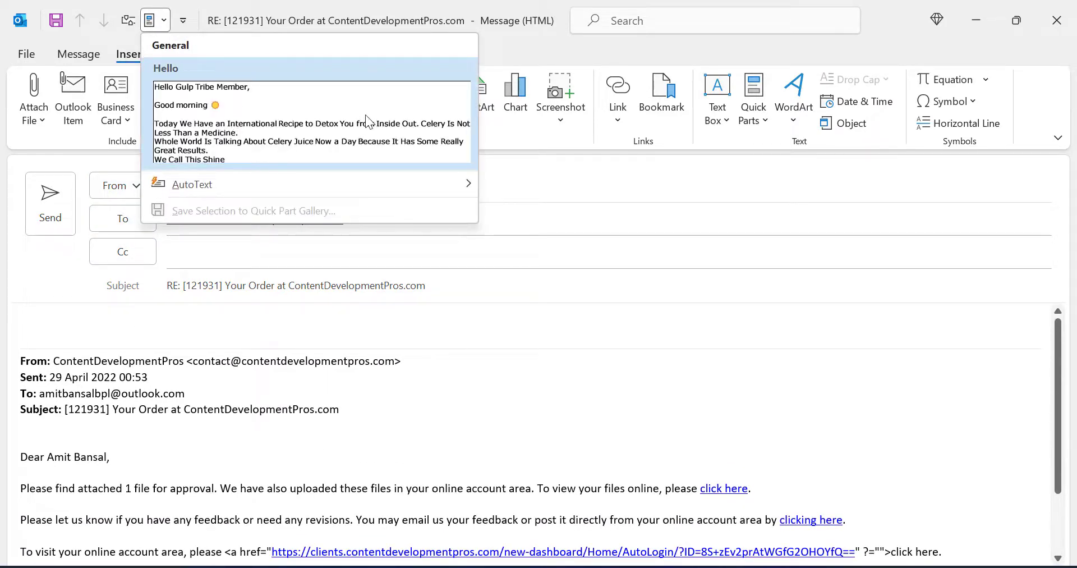
left_click(313, 124)
scroll(231, 387, "up", 5)
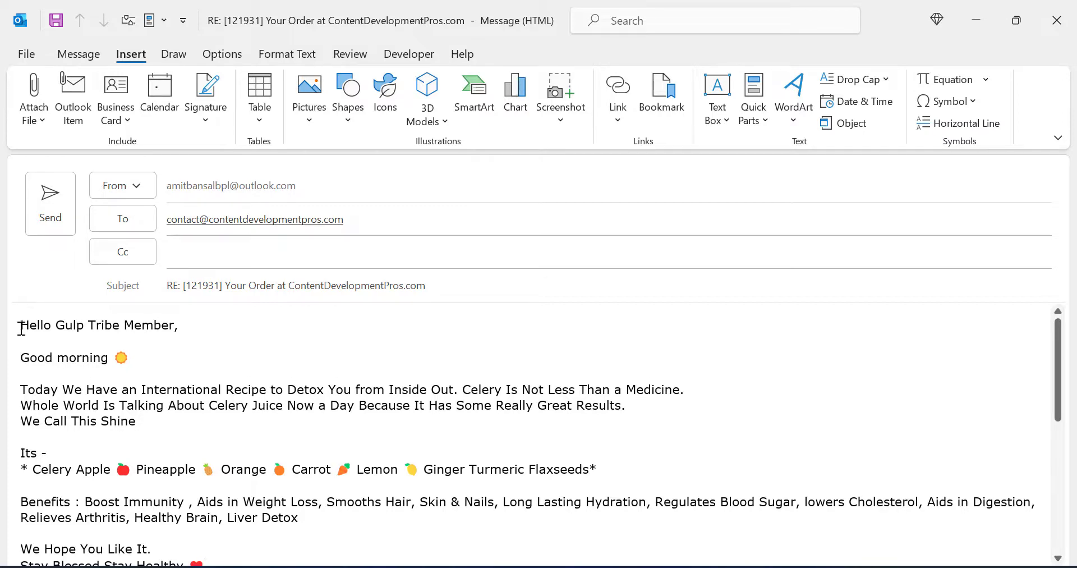
- Delete the reply text, then type Hello and expand it with F3 into the saved recipe text
mouse_move(20, 325)
left_mouse_down()
mouse_move(191, 459)
mouse_move(254, 551)
mouse_move(250, 489)
mouse_move(262, 496)
left_mouse_up()
key("Delete")
scroll(404, 421, "up", 2)
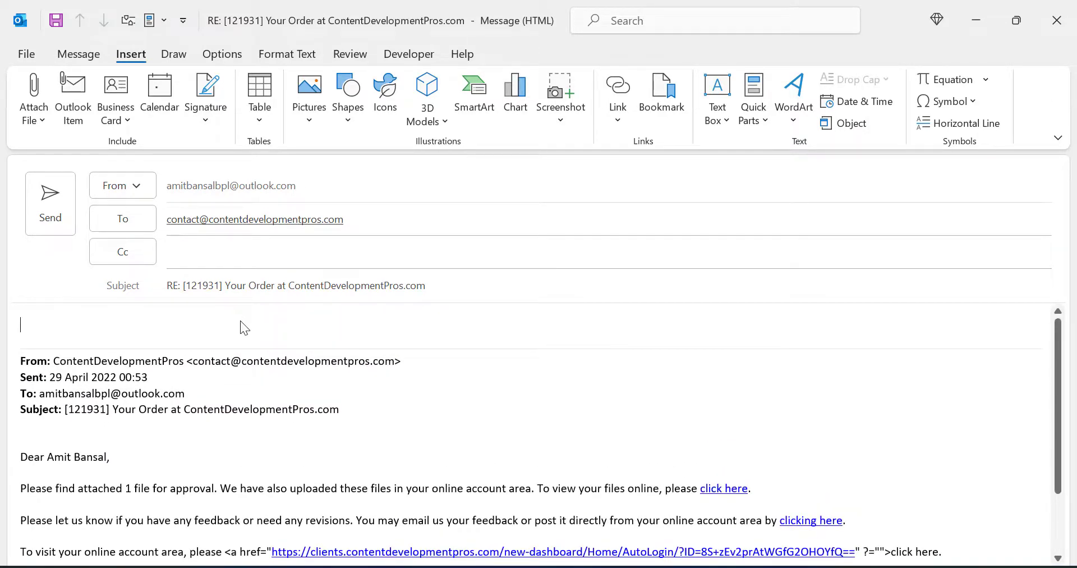
type("He")
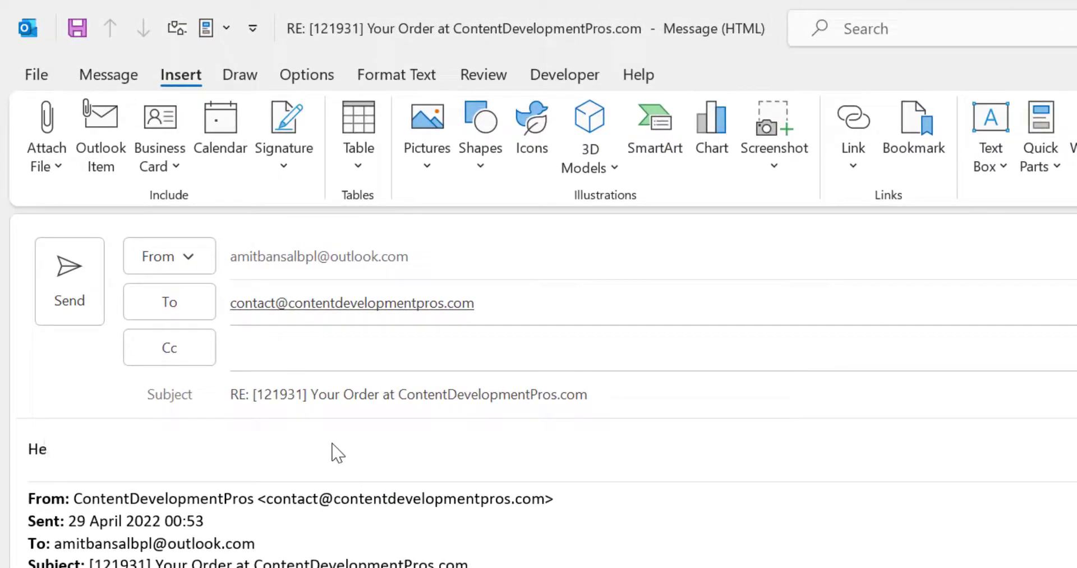
type("llo")
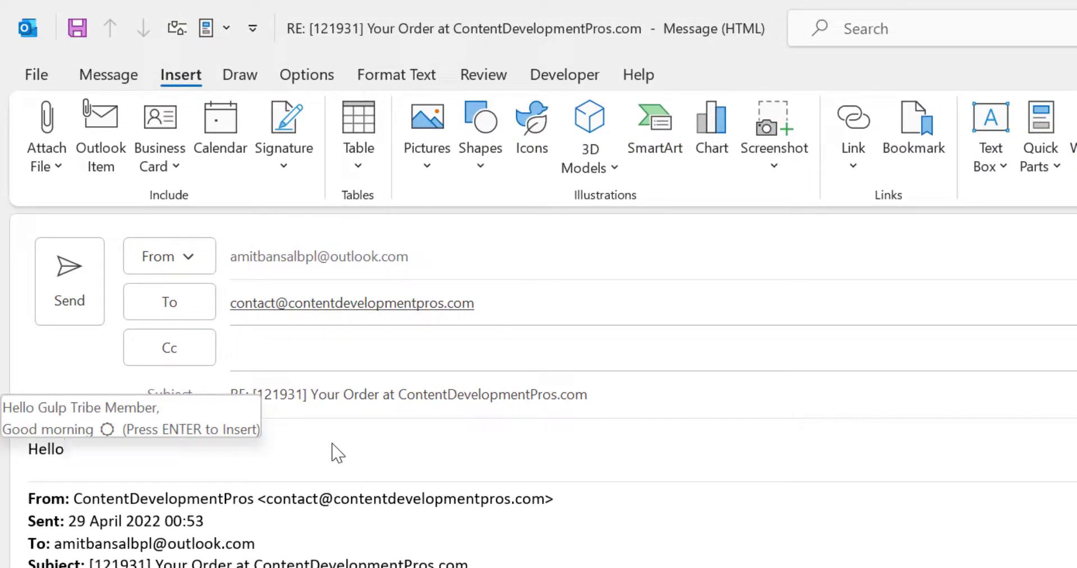
key("F3")
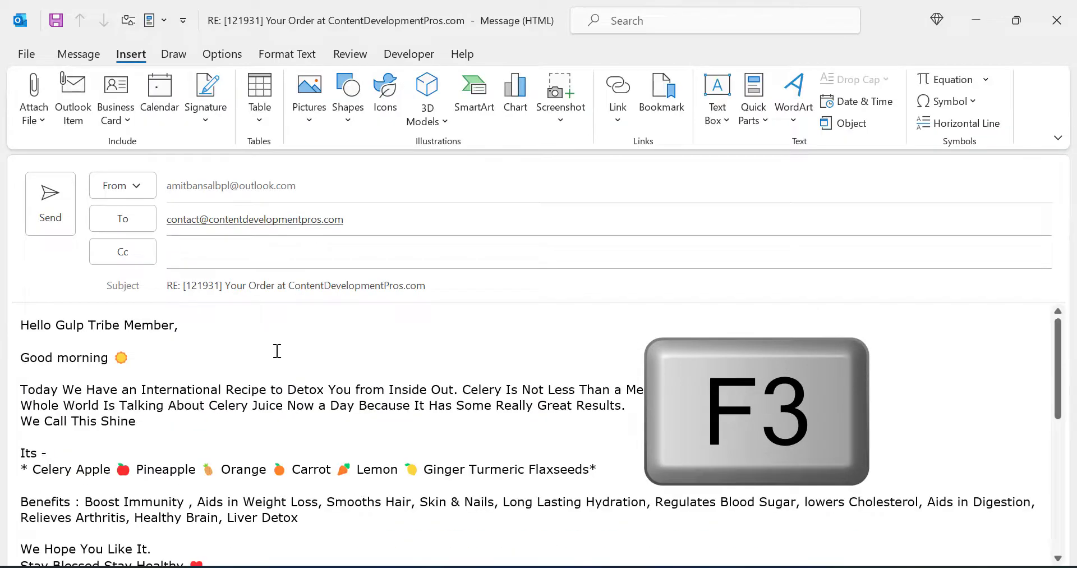
scroll(277, 353, "down", 1)
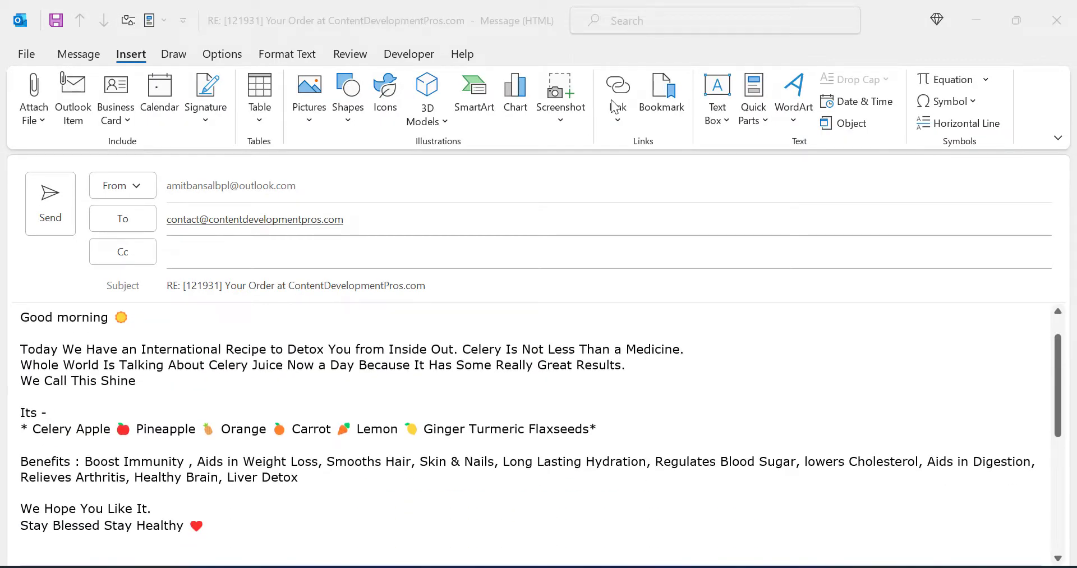